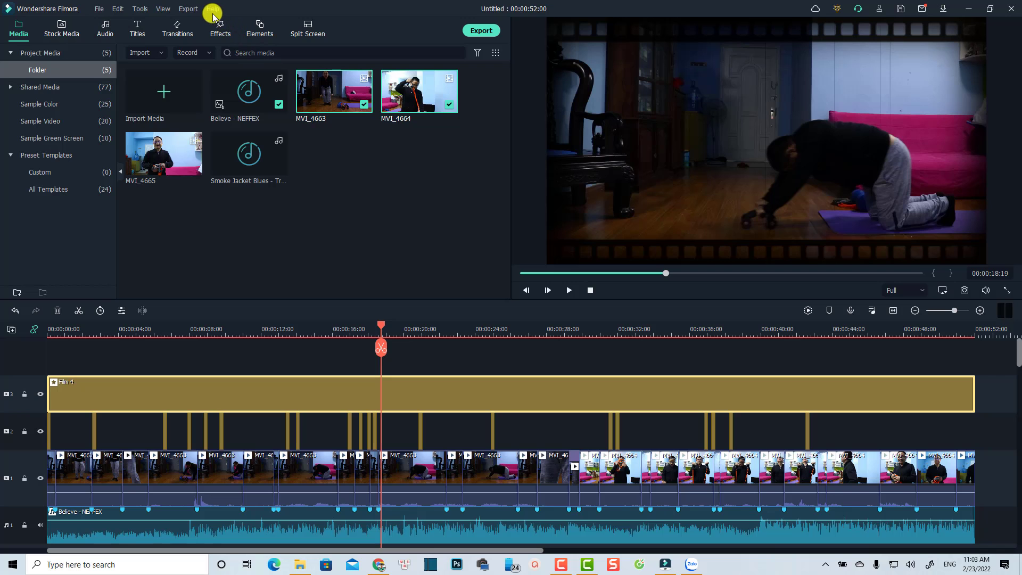
Launch Auto Beat Sync from clip MVI_4663 in the existing project
click(210, 12)
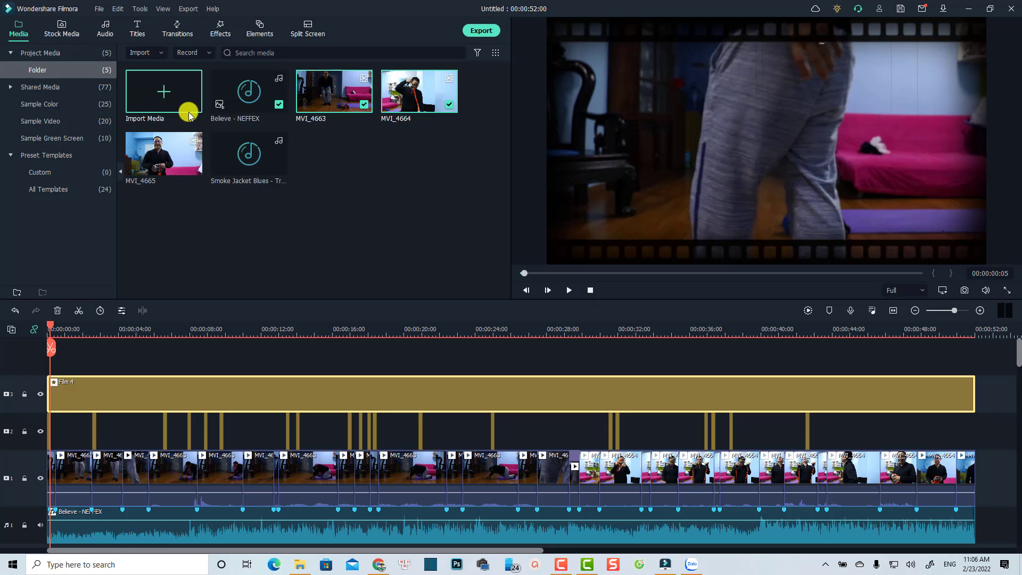
right_click(328, 110)
click(369, 239)
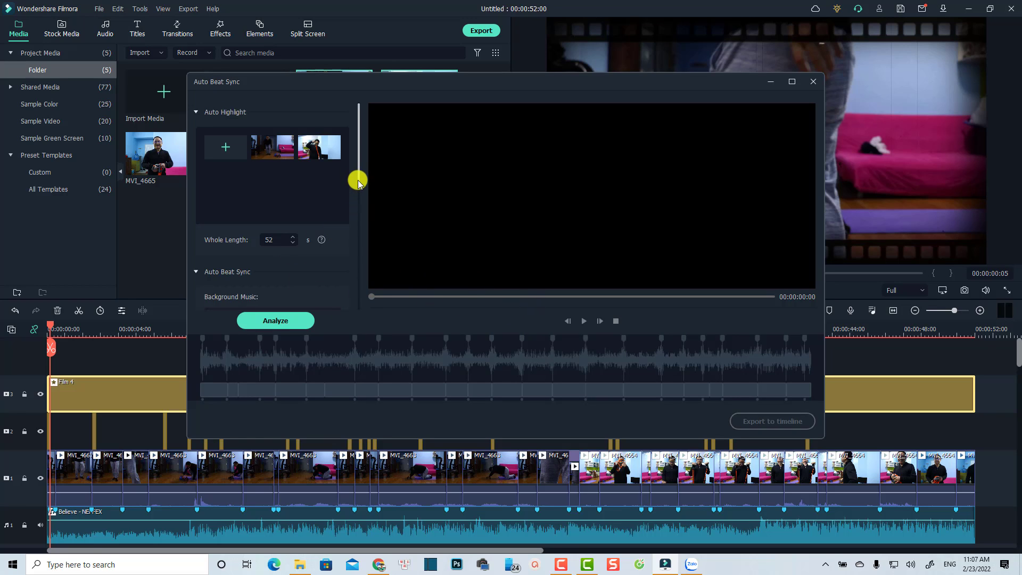
drag(356, 177, 359, 259)
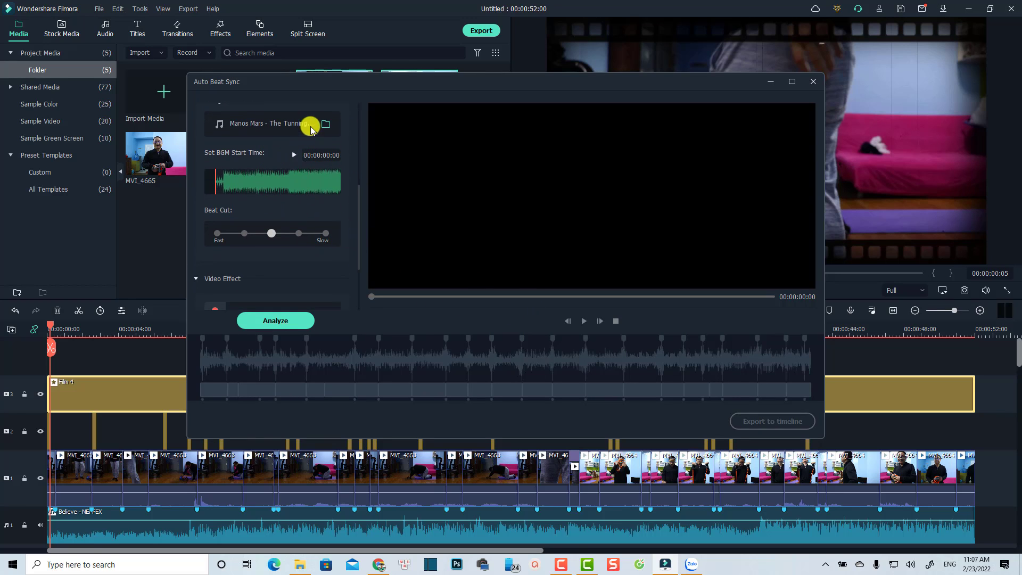
Close Auto Beat Sync without saving and start a new empty project
click(813, 82)
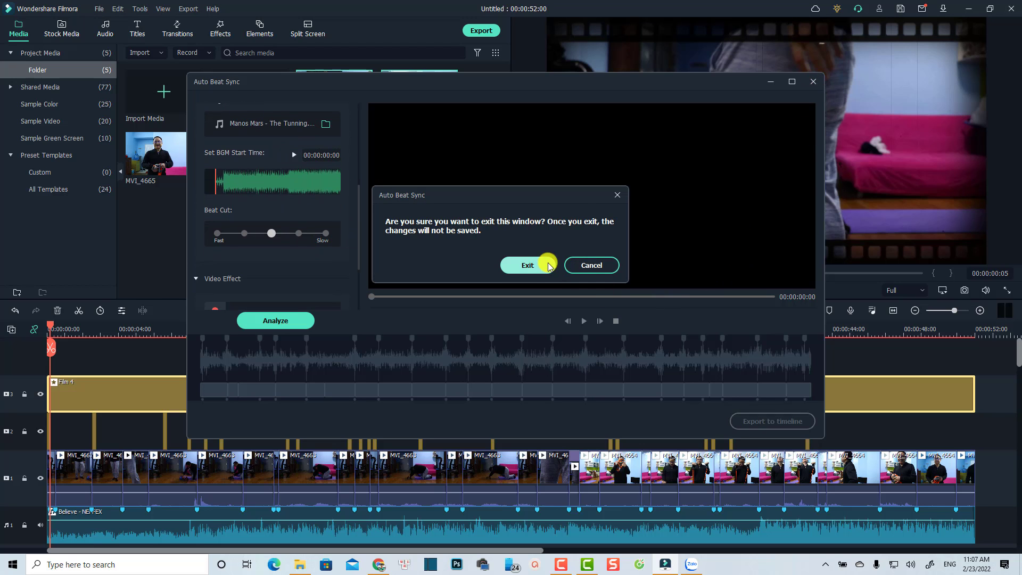
click(527, 265)
click(290, 330)
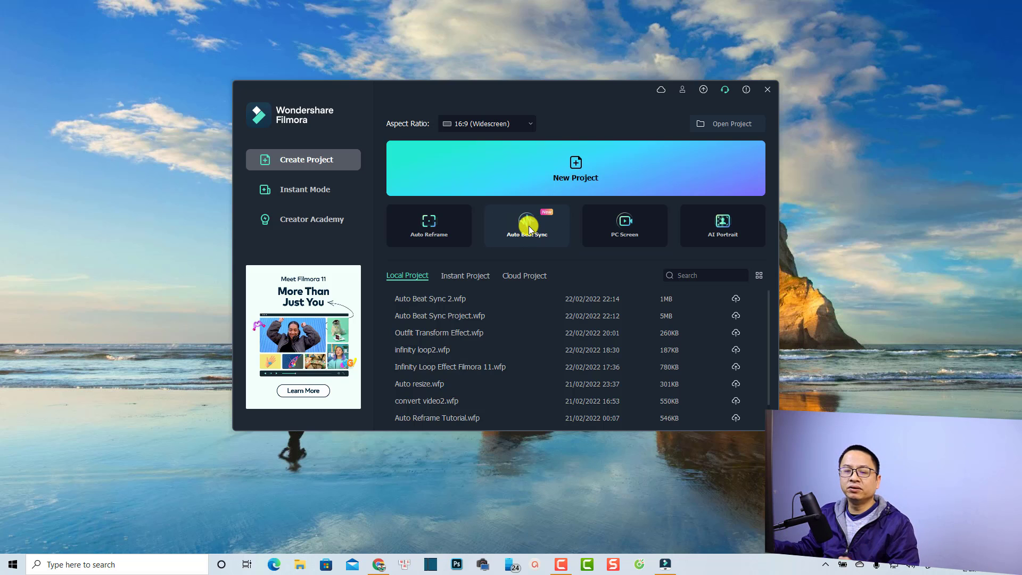
click(554, 177)
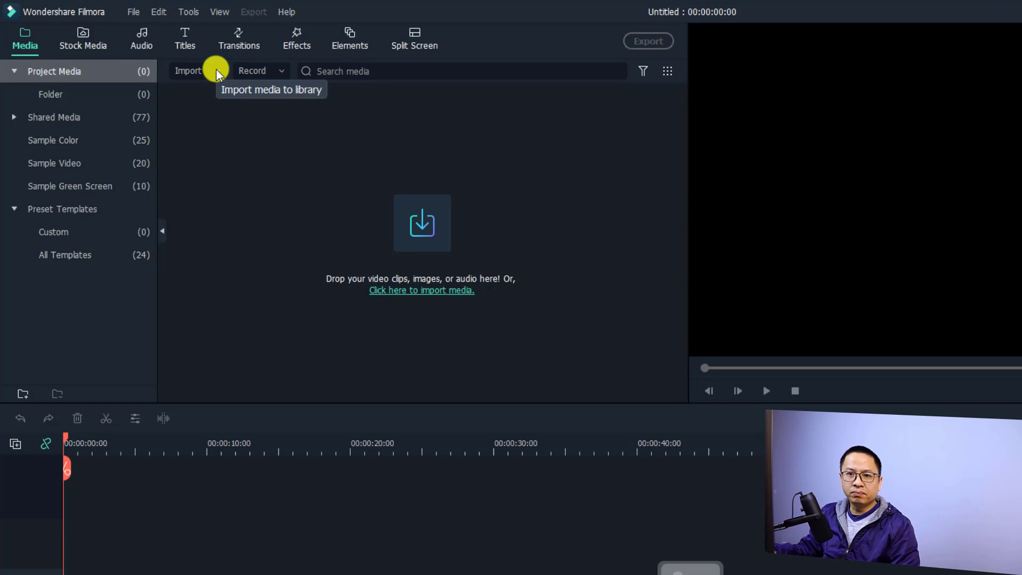
Choose Import with Auto Beat Sync from the Media panel's Import menu
click(216, 69)
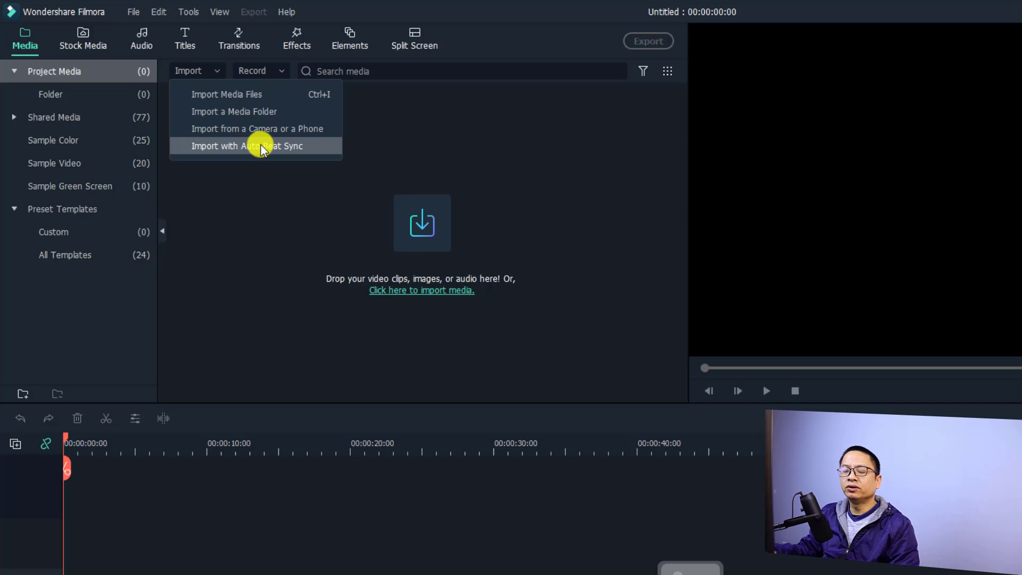
click(185, 140)
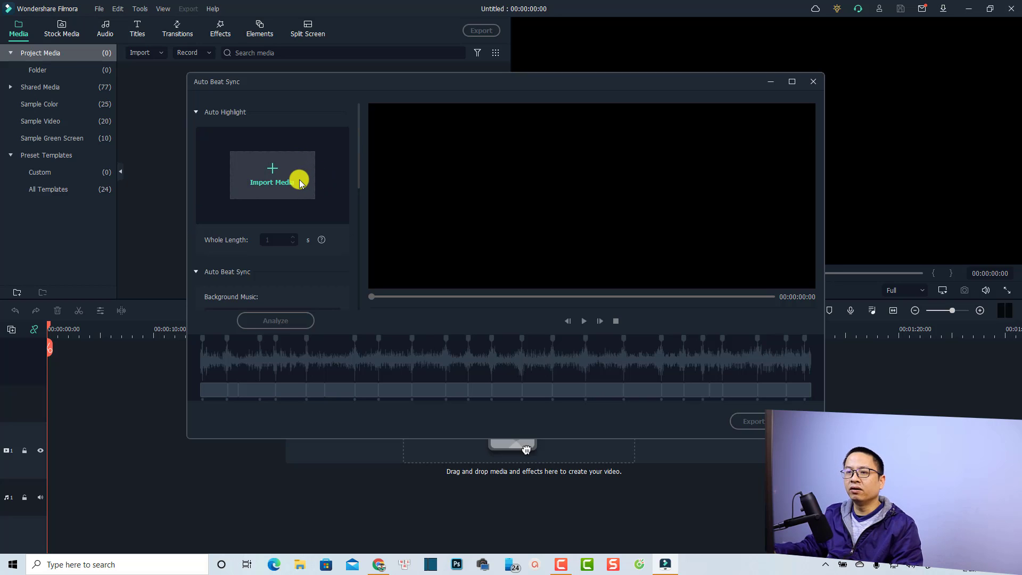
Add MVI_4663–MVI_4665 from Canon 800D > 2022_02_19 to Auto Beat Sync
click(269, 174)
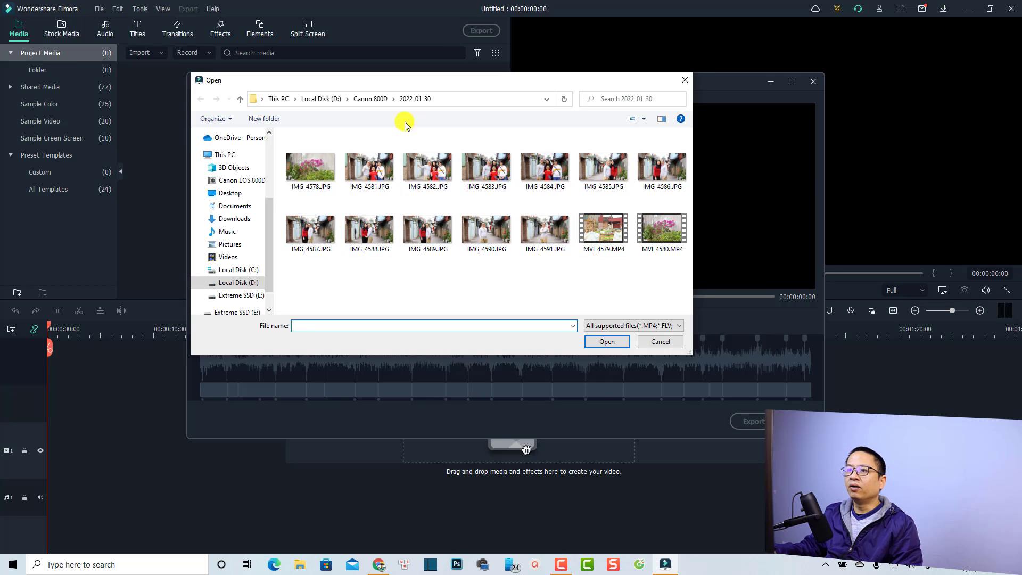
click(370, 99)
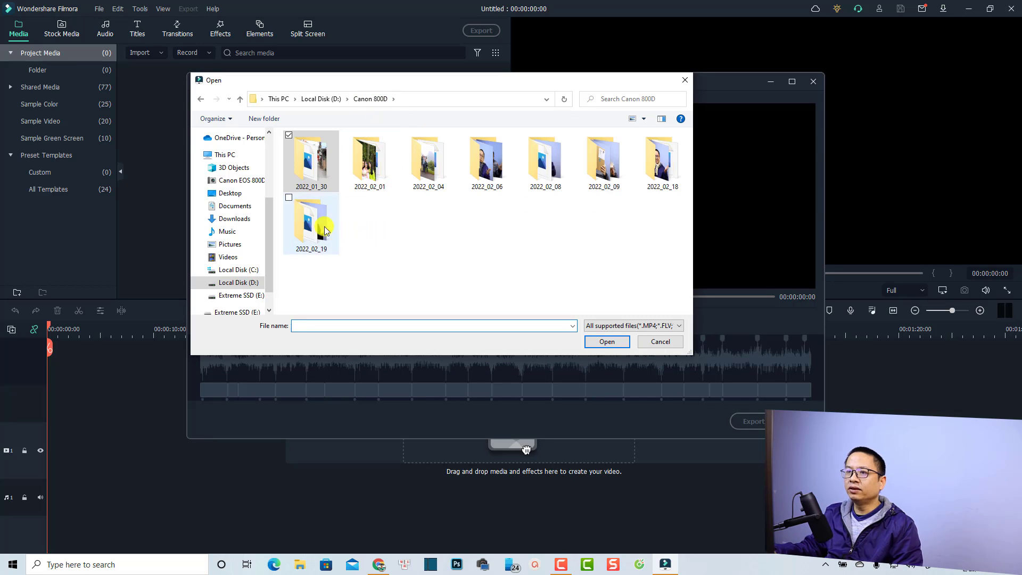
double_click(323, 230)
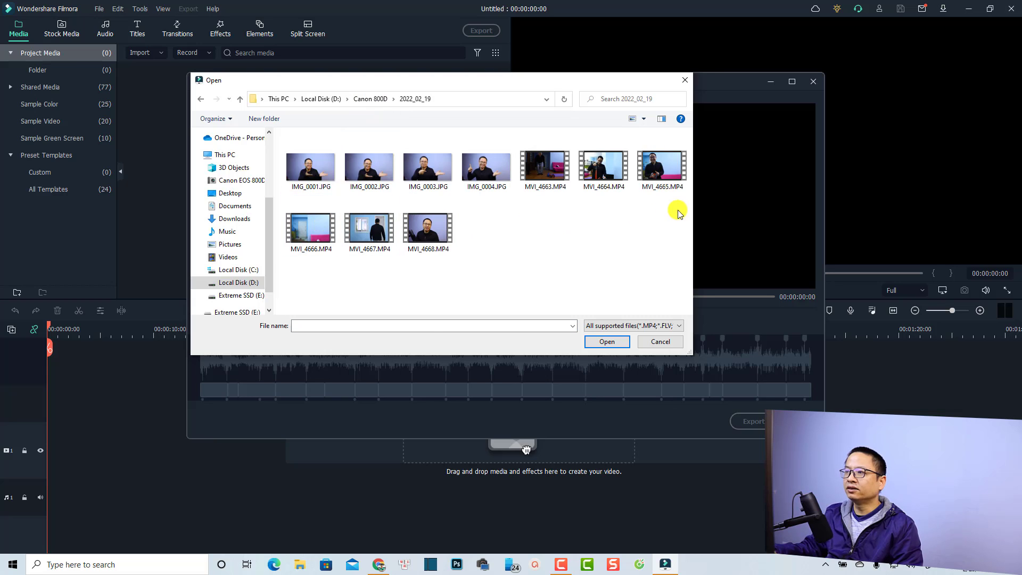
drag(679, 210, 534, 164)
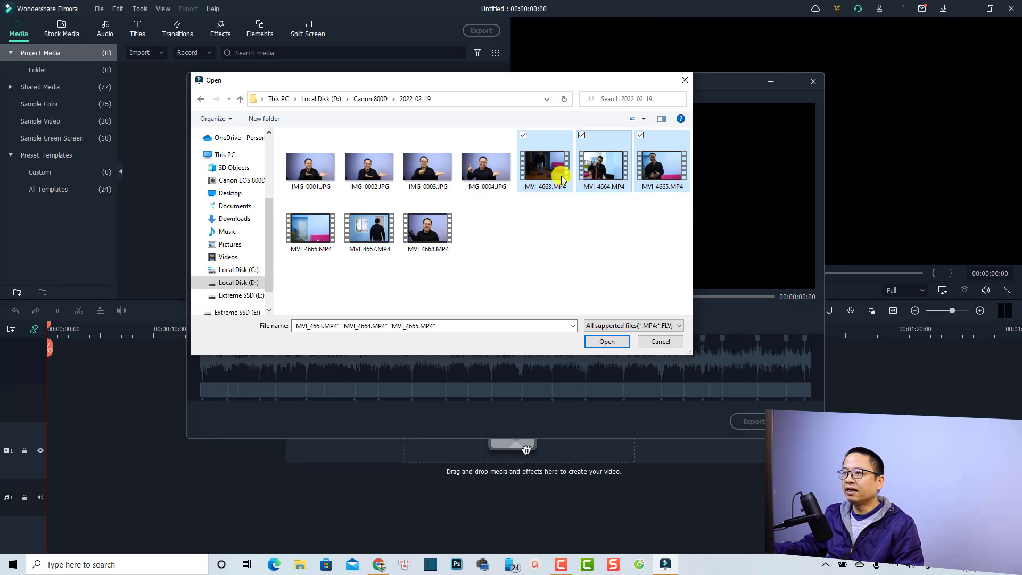
click(610, 343)
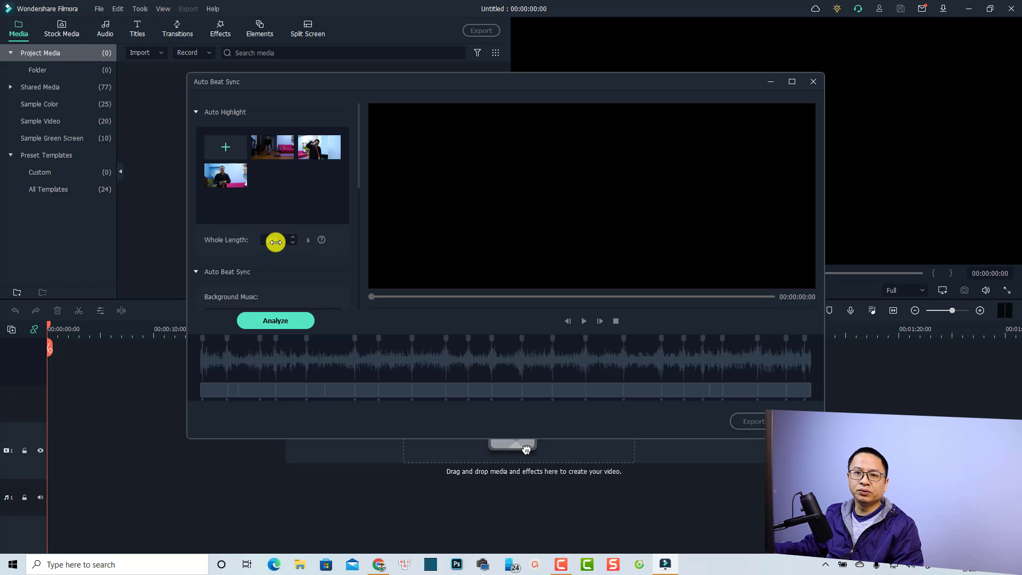
Change the Auto Beat Sync Whole Length value to 40 seconds
double_click(279, 241)
text(40)
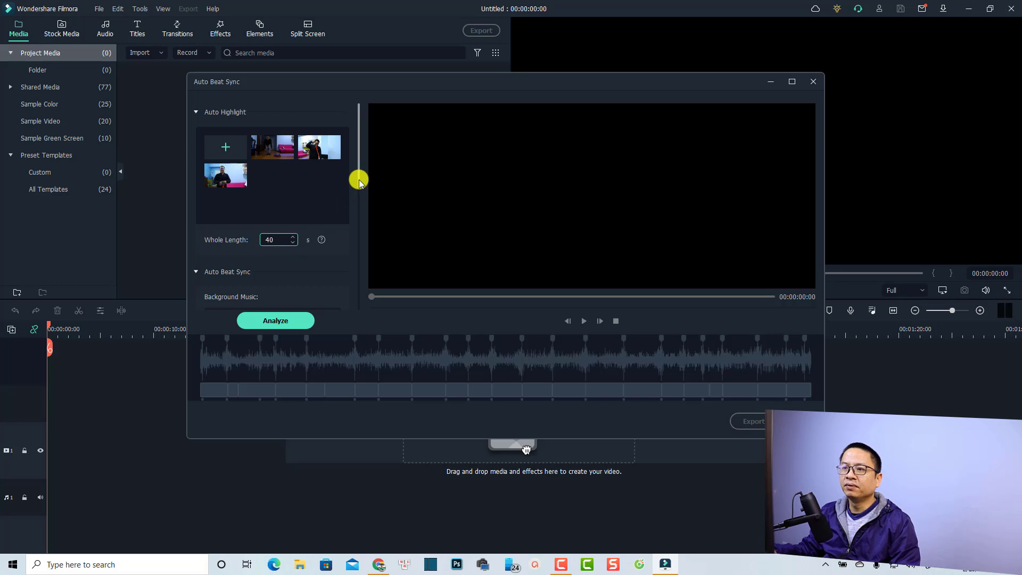
drag(359, 182, 356, 231)
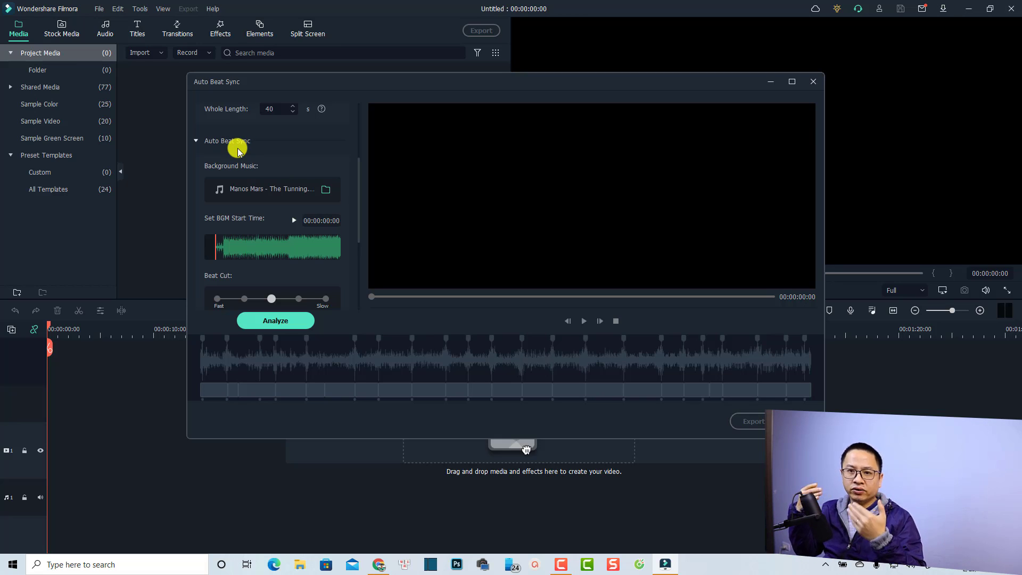
Pick Believe - NEFFEX.mp3 from Downloads as the background music
click(323, 192)
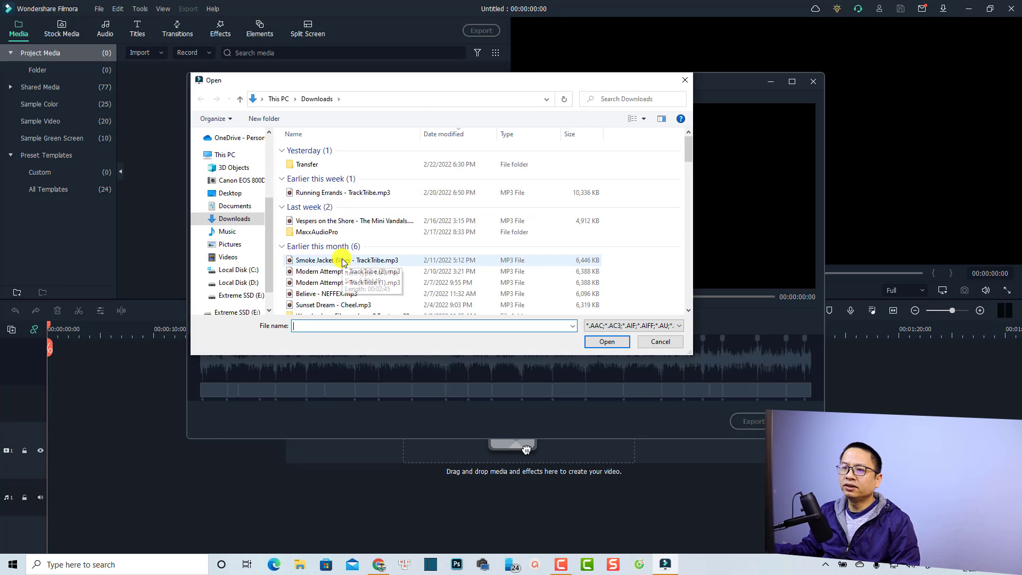
click(318, 295)
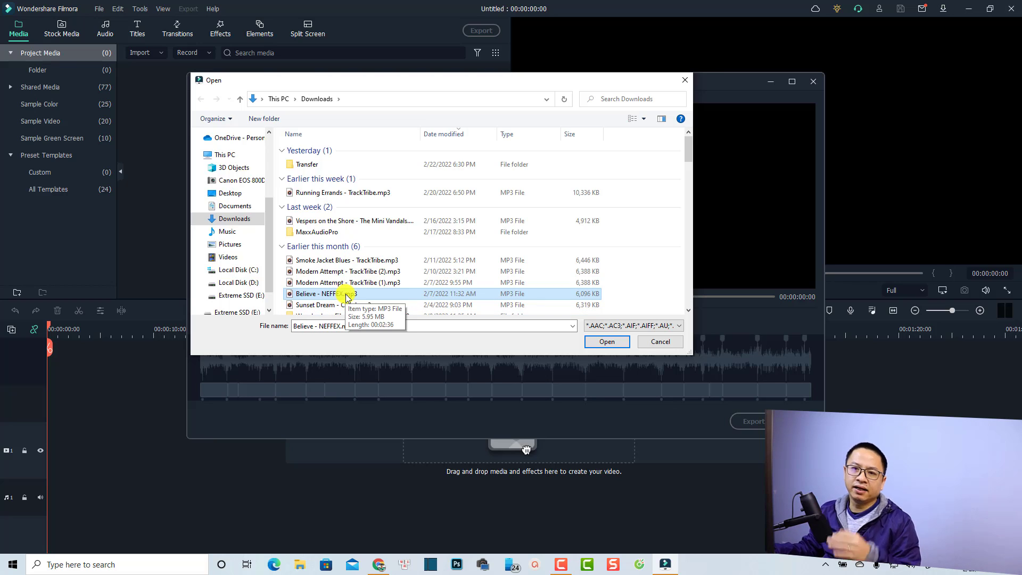
click(606, 341)
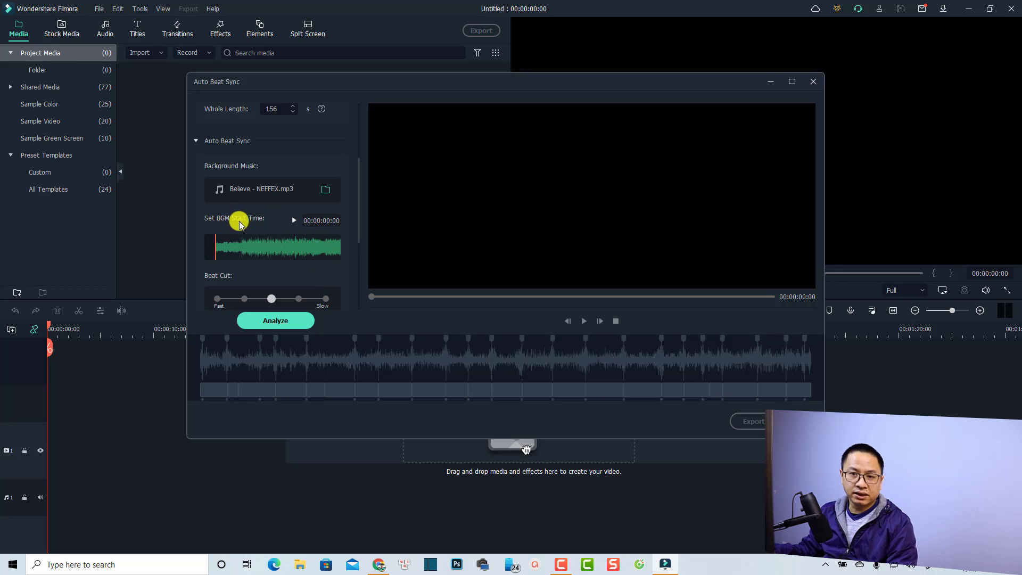
Preview the music and place its start marker one frame into the track
double_click(314, 222)
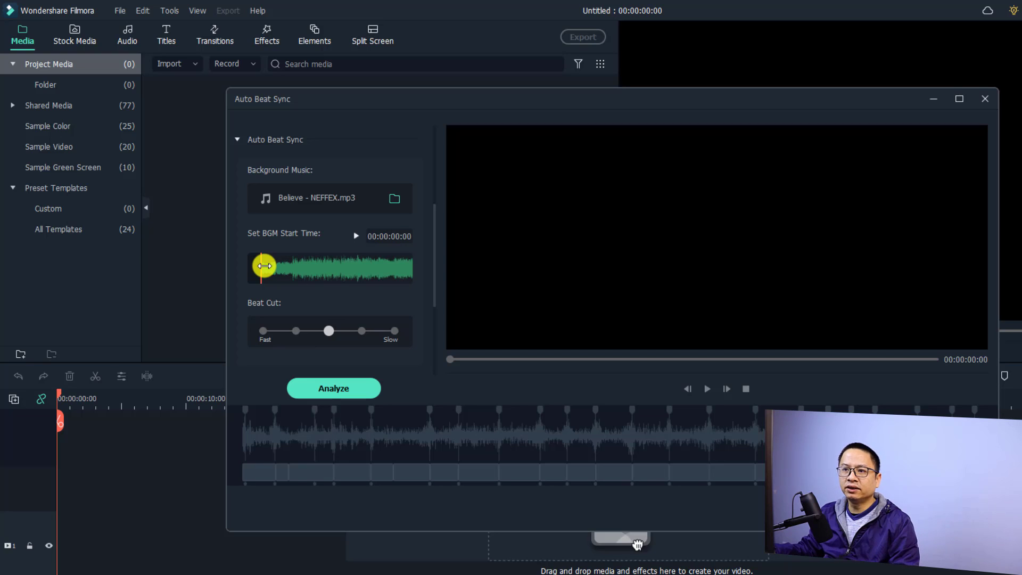
click(270, 265)
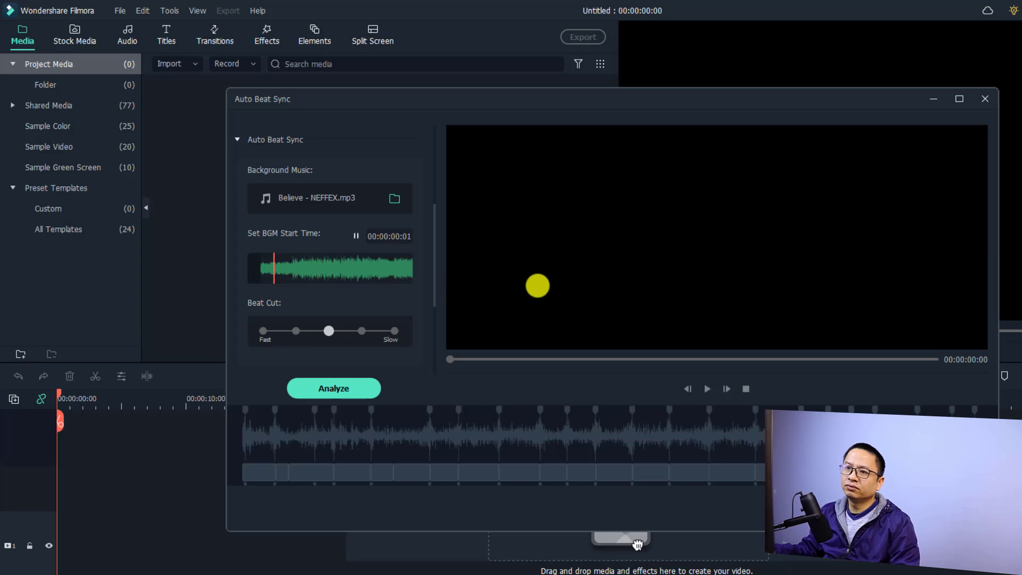
click(262, 266)
click(286, 271)
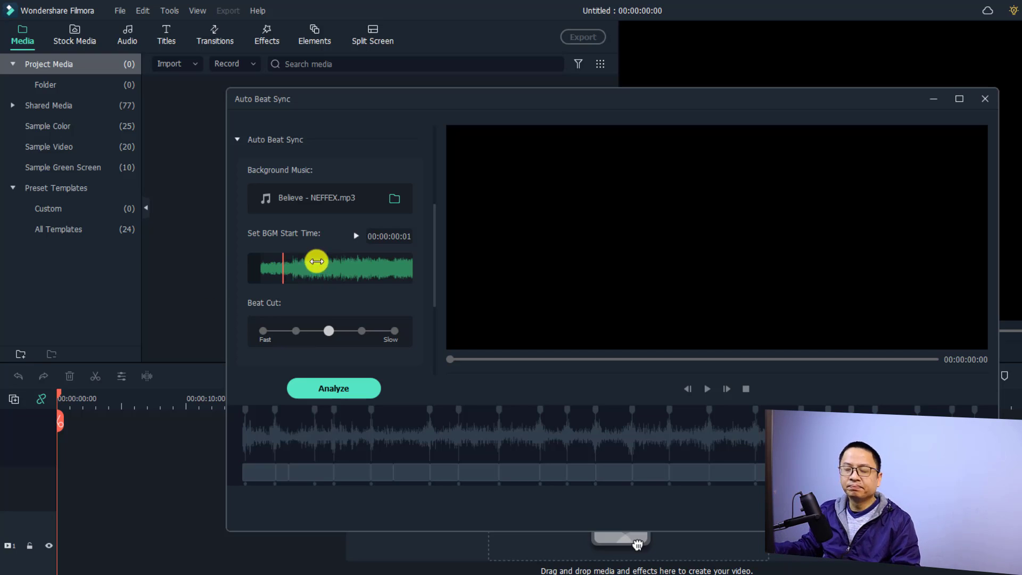
drag(433, 240, 434, 266)
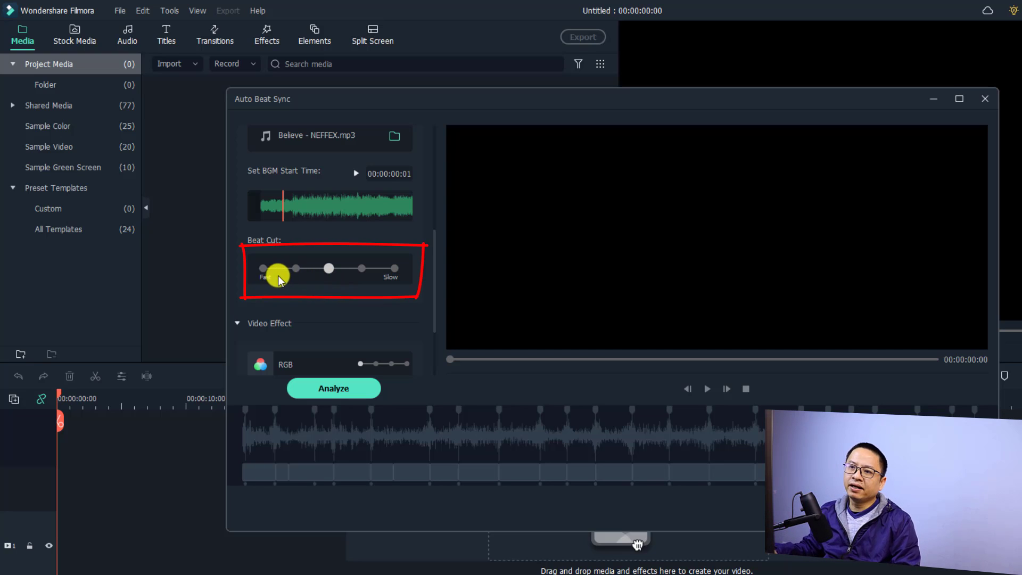
Move the Beat Cut slider to its leftmost Fast stop
click(263, 269)
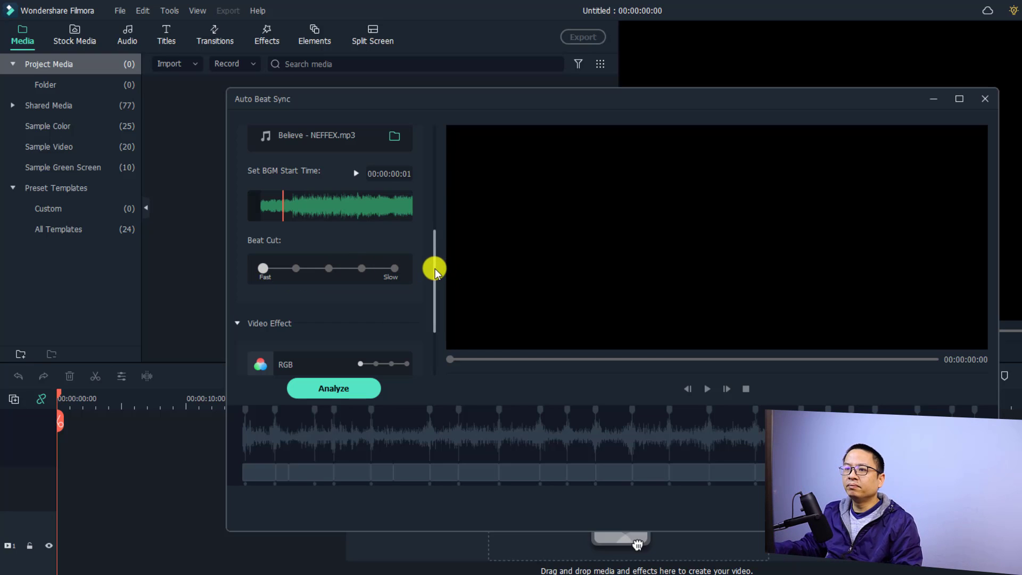
drag(435, 272, 433, 319)
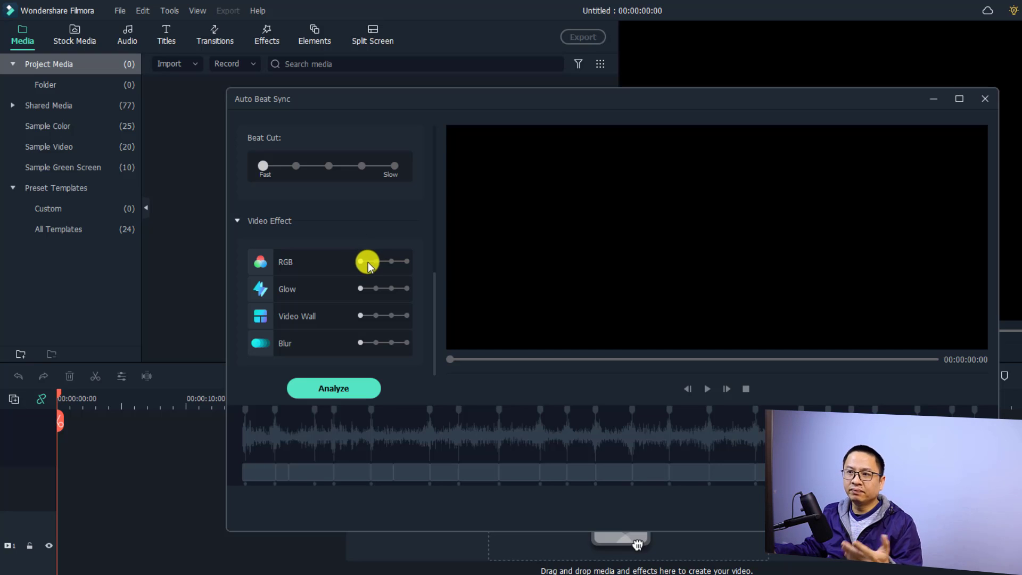
Set the RGB, Glow and Blur video effect sliders to full strength
click(405, 261)
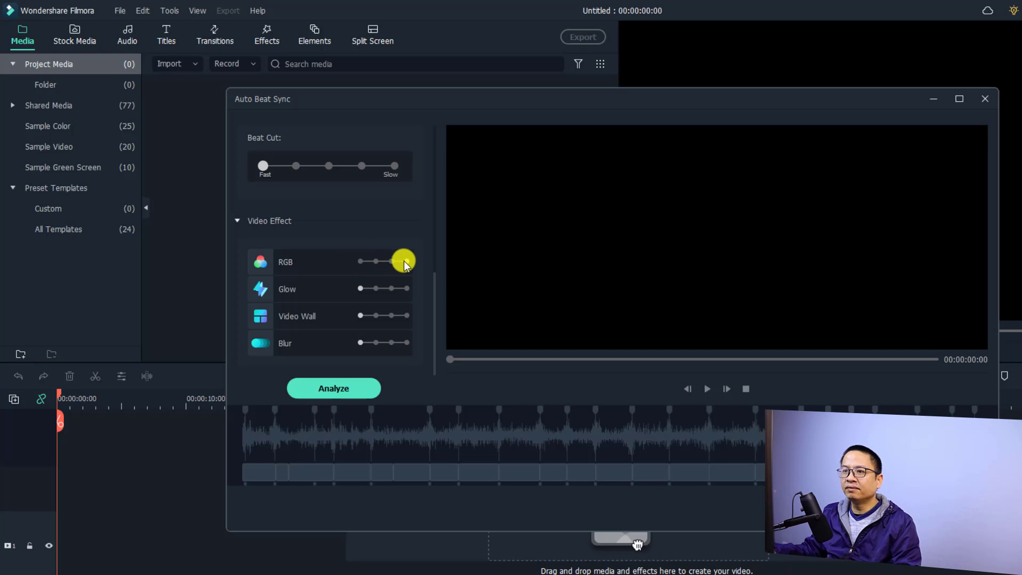
click(405, 288)
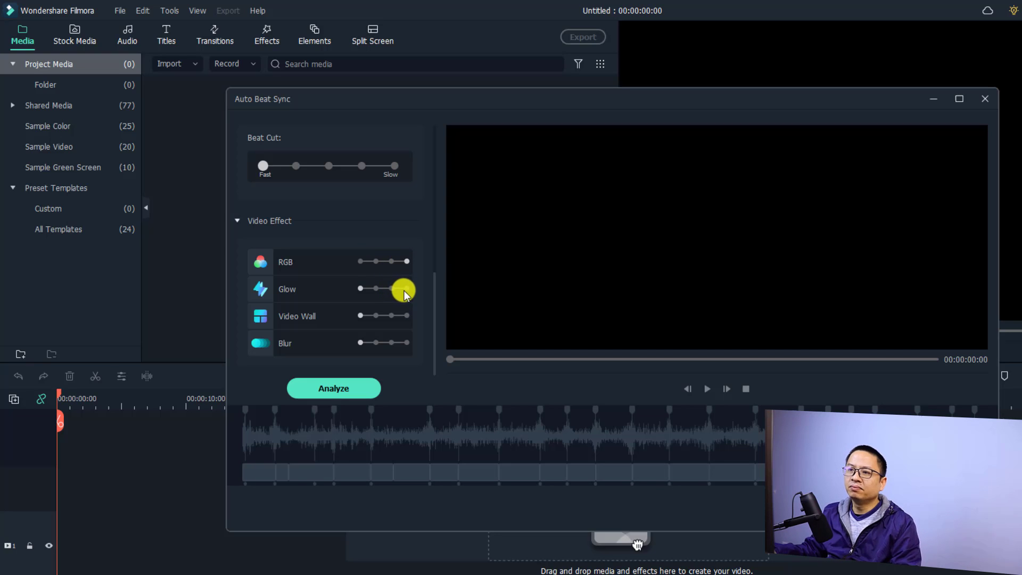
click(405, 342)
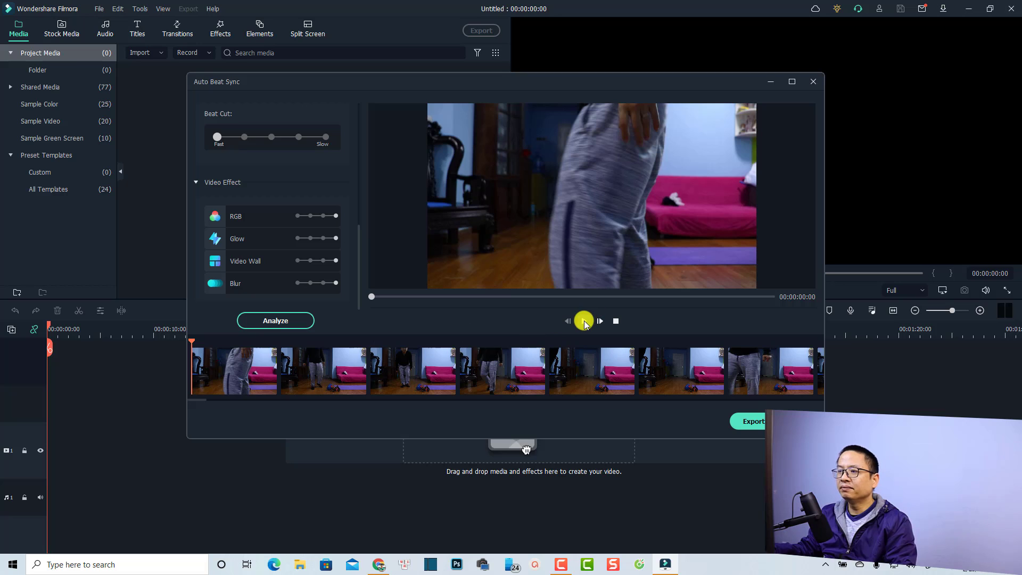
Preview the generated workout montage, then export it to the timeline
click(583, 321)
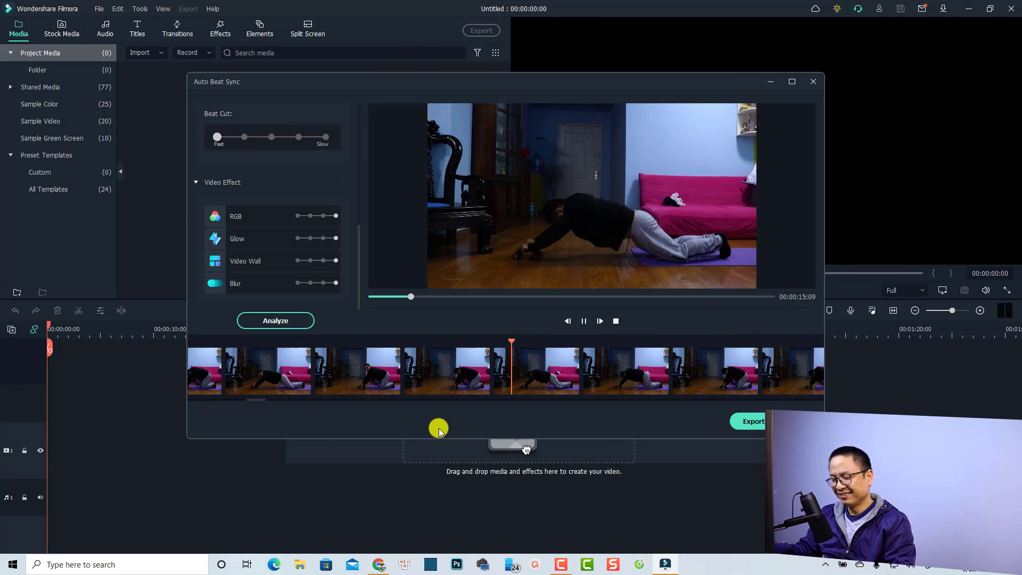
key(space)
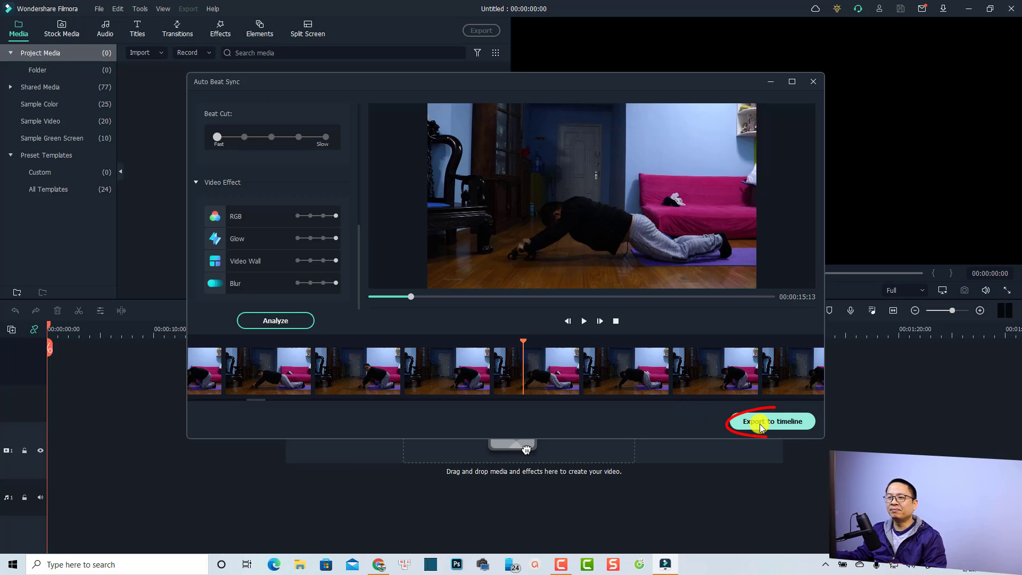
click(749, 413)
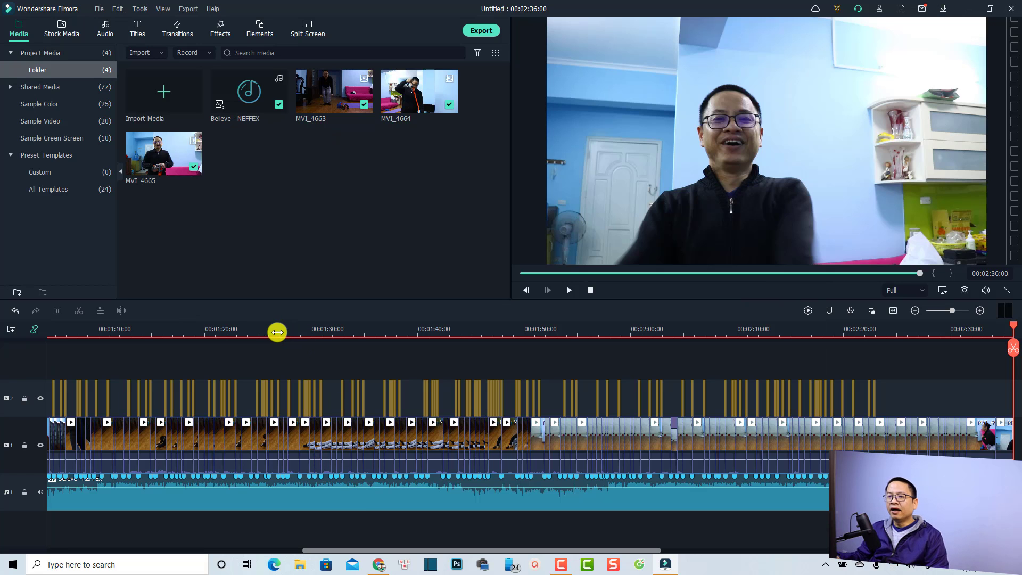
Zoom into the timeline, select clip MVI_4665, and fit the whole project in view
drag(270, 331, 472, 331)
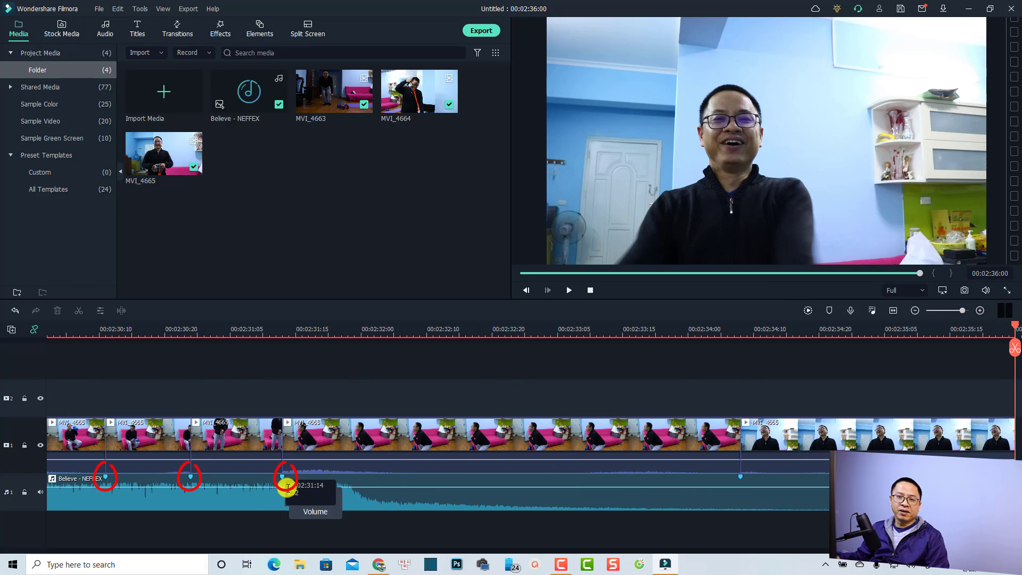
click(318, 437)
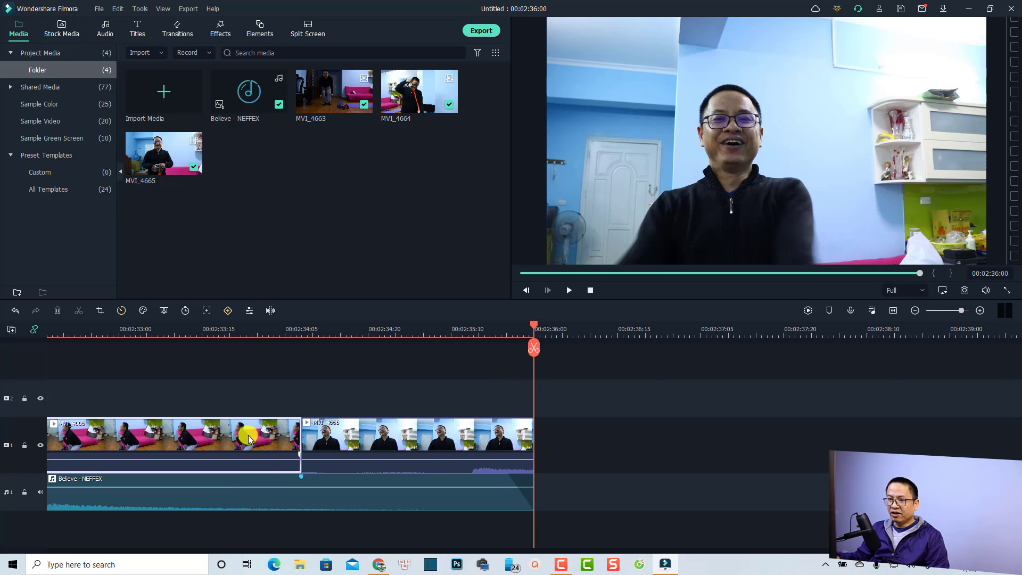
scroll(248, 435, down, 3)
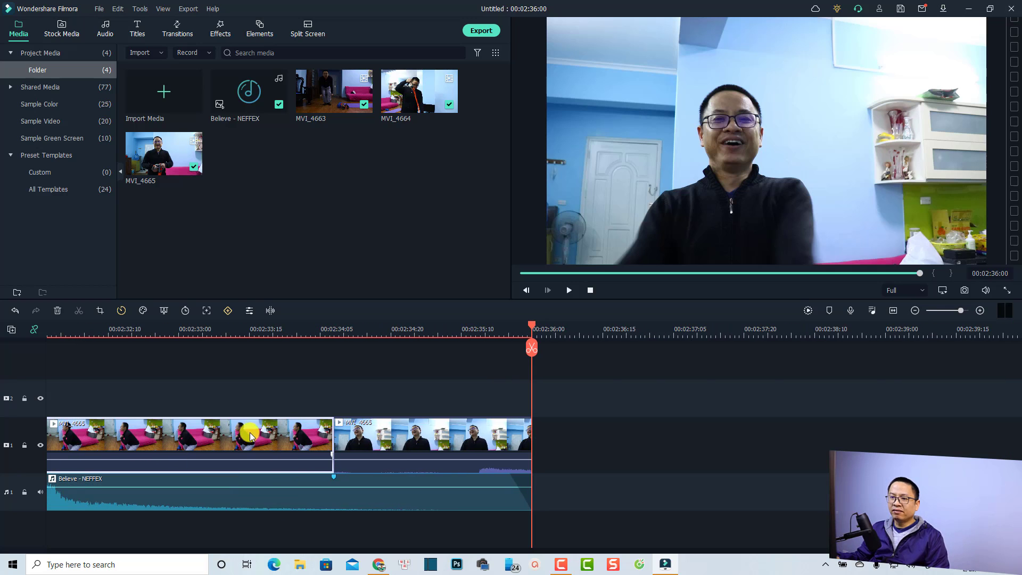
click(897, 310)
click(254, 334)
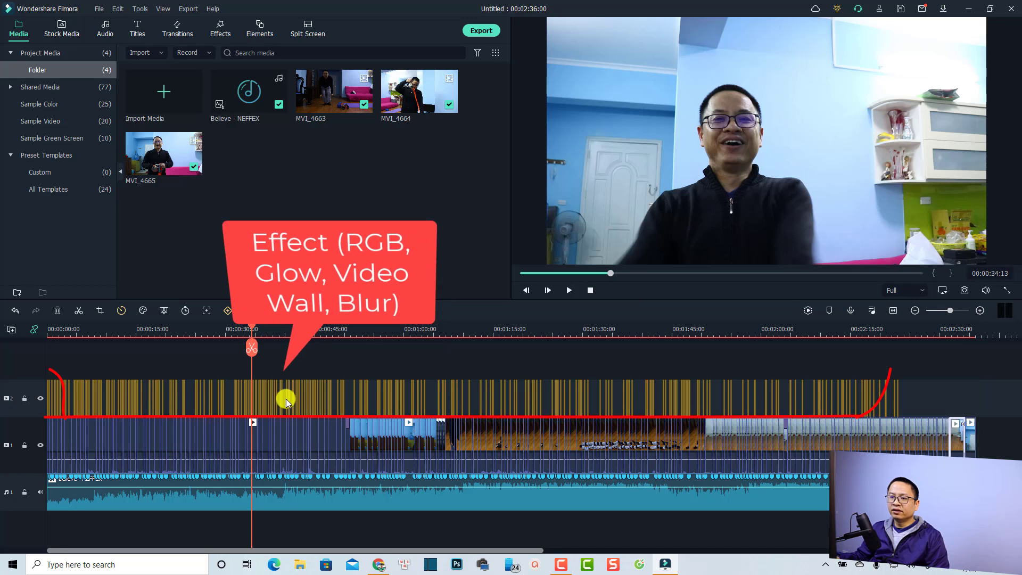
scroll(455, 337, up, 5)
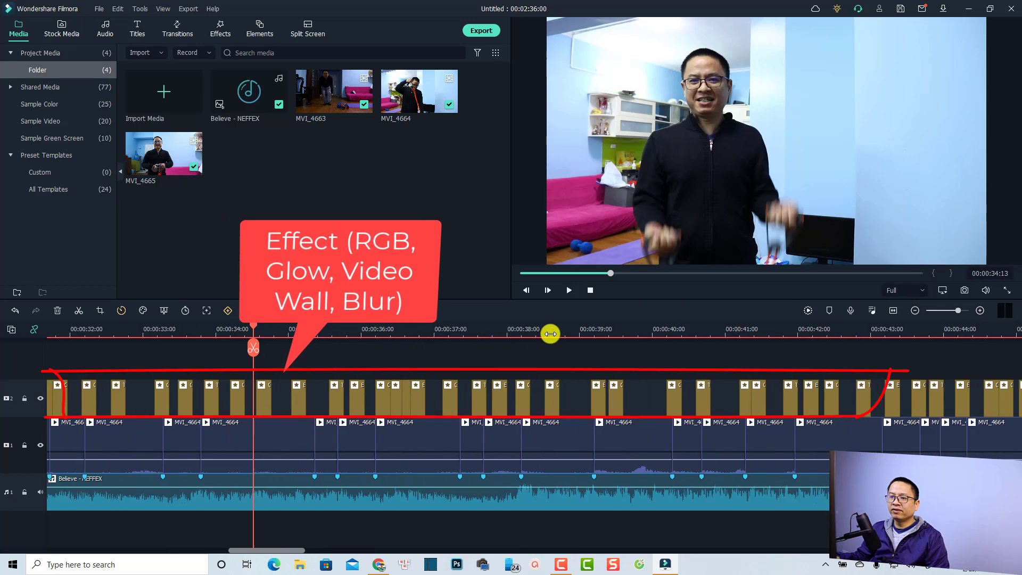
scroll(332, 410, up, 2)
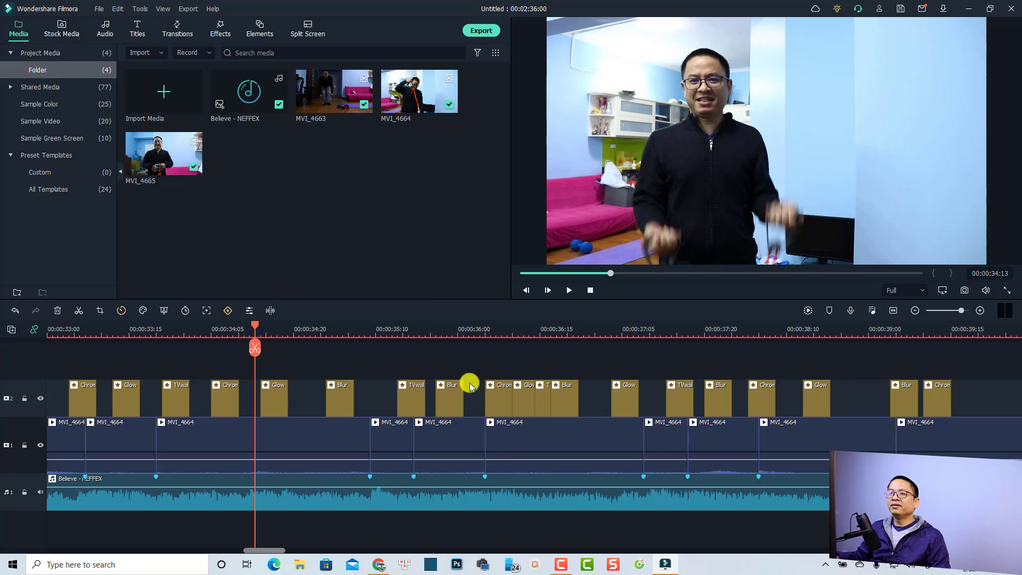
Select the Blur effect clip, browse the Effects and Elements libraries, then preview MVI_4664
click(332, 393)
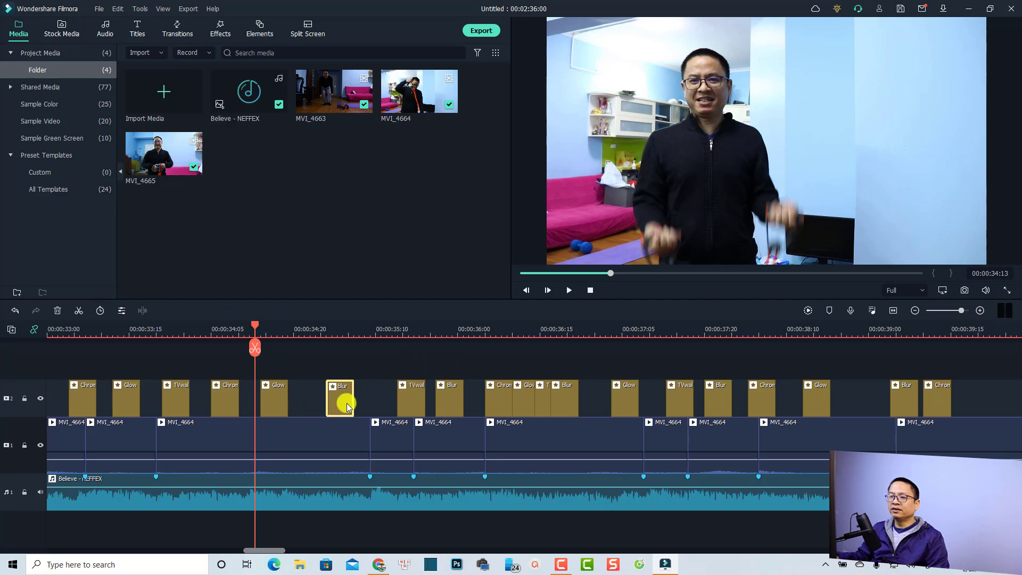
click(216, 31)
click(254, 37)
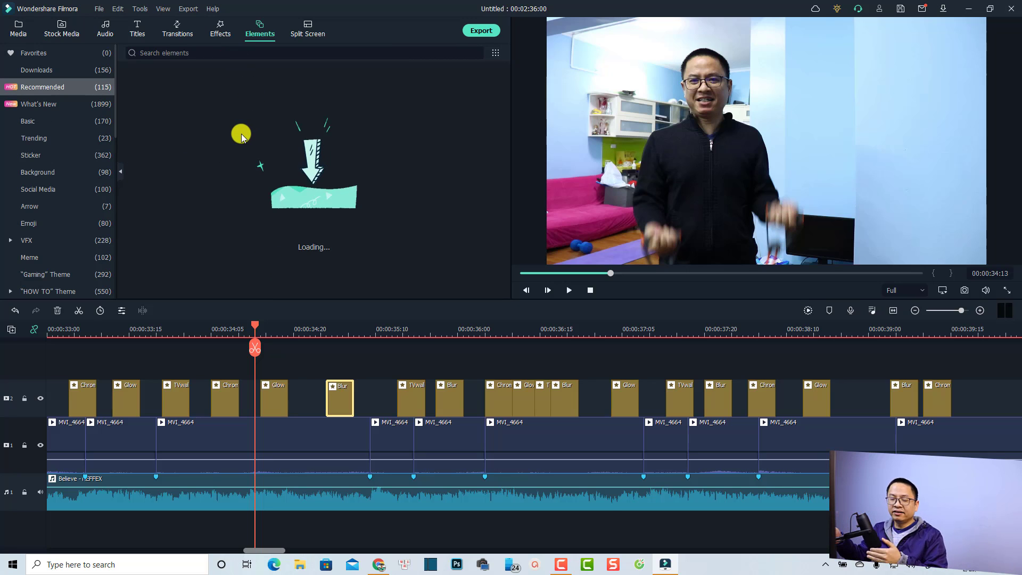
scroll(646, 331, down, 5)
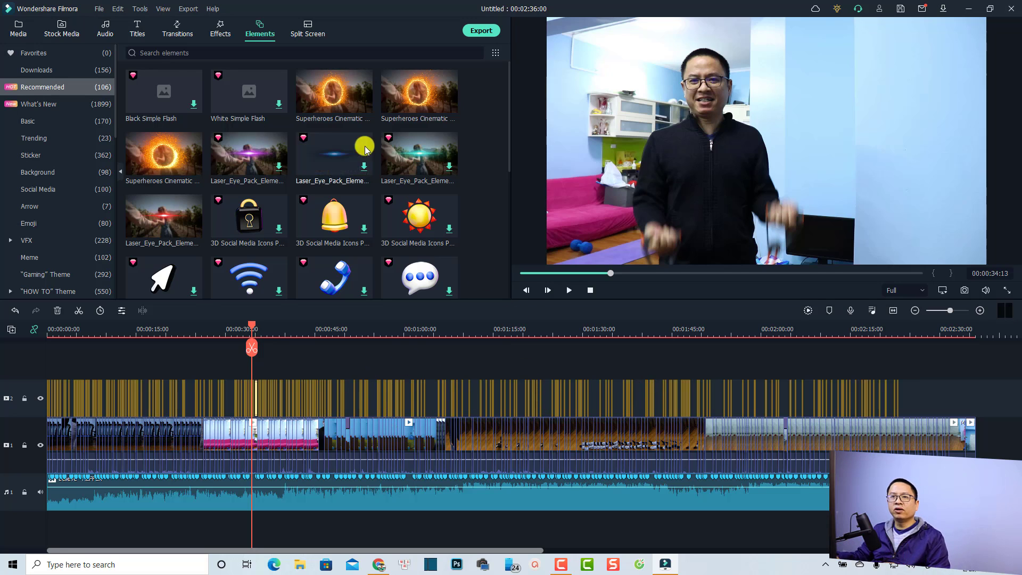
click(20, 31)
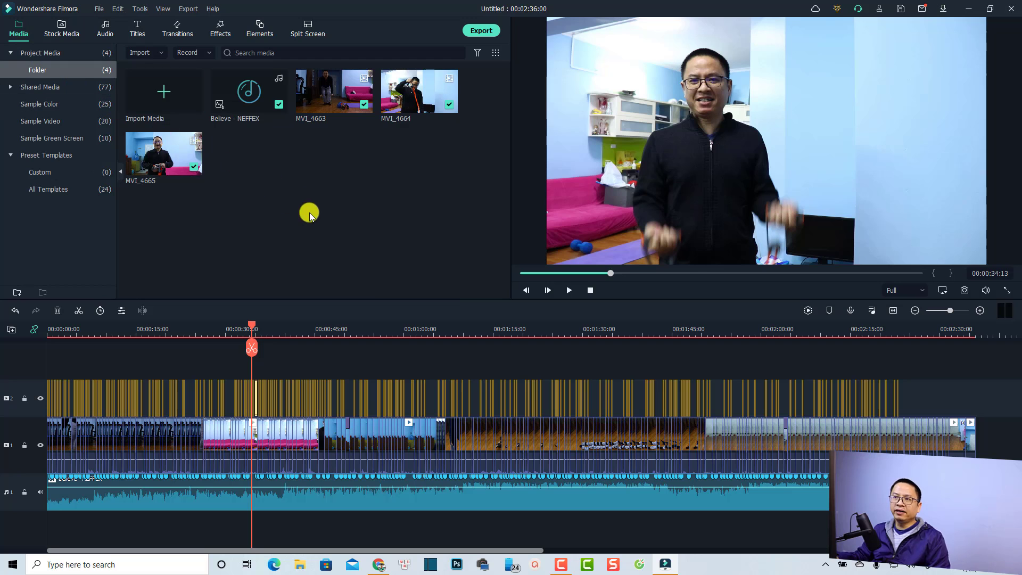
double_click(418, 107)
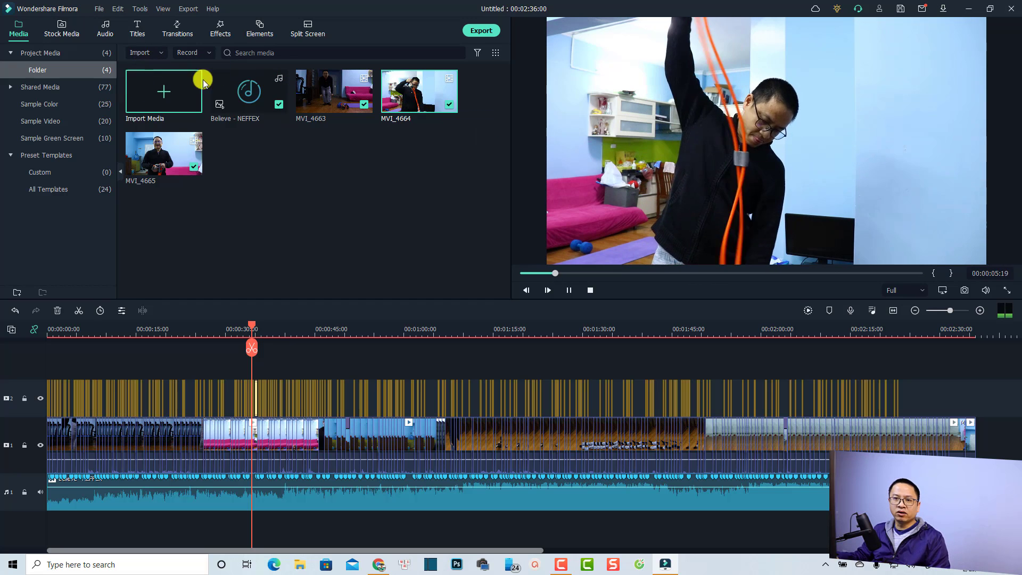
Run Auto Beat Sync on MVI_4664 with Background Music's Smoke Jacket Blues and analyze beats
right_click(412, 100)
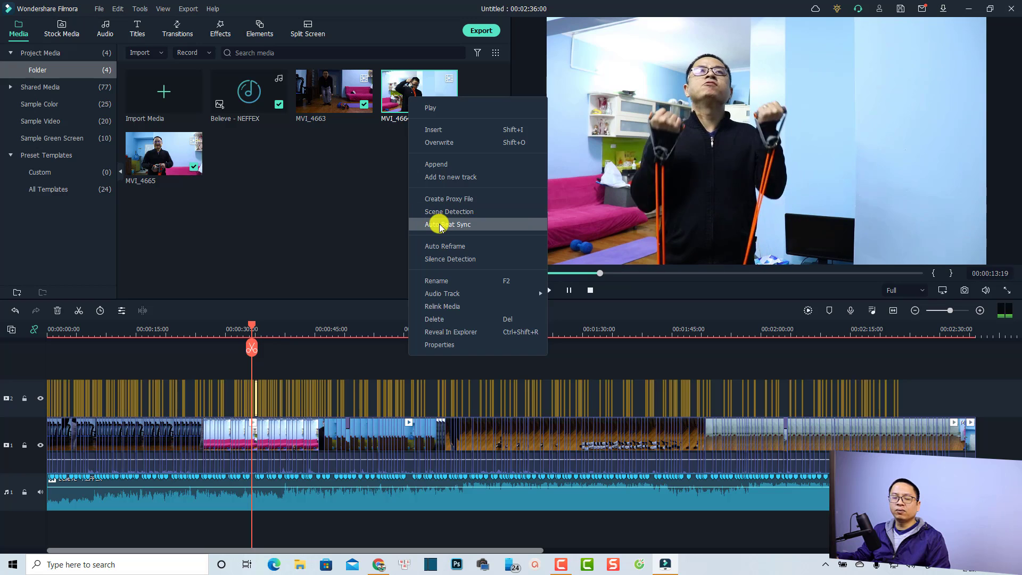
click(440, 228)
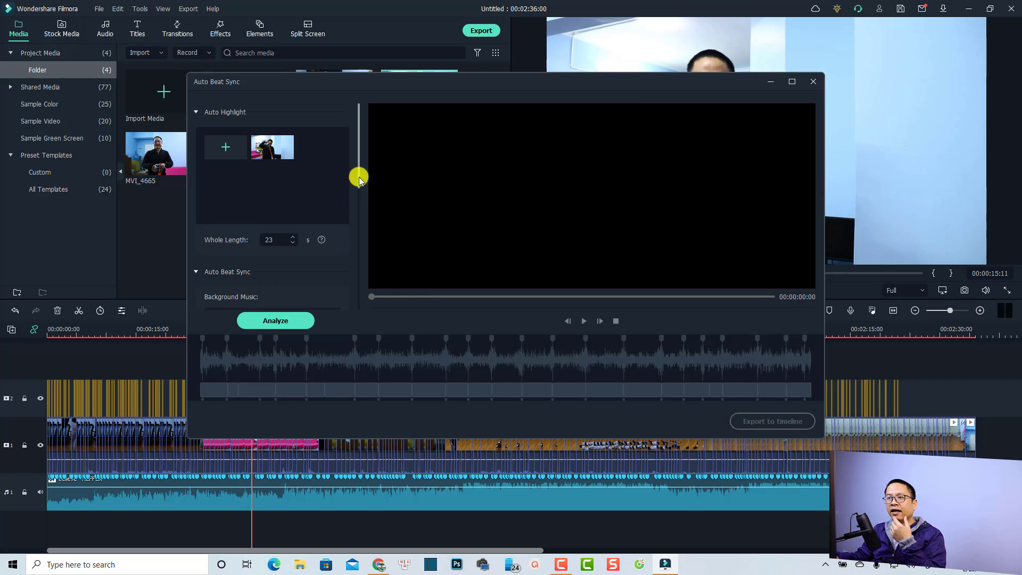
drag(358, 175, 356, 282)
drag(359, 228, 360, 251)
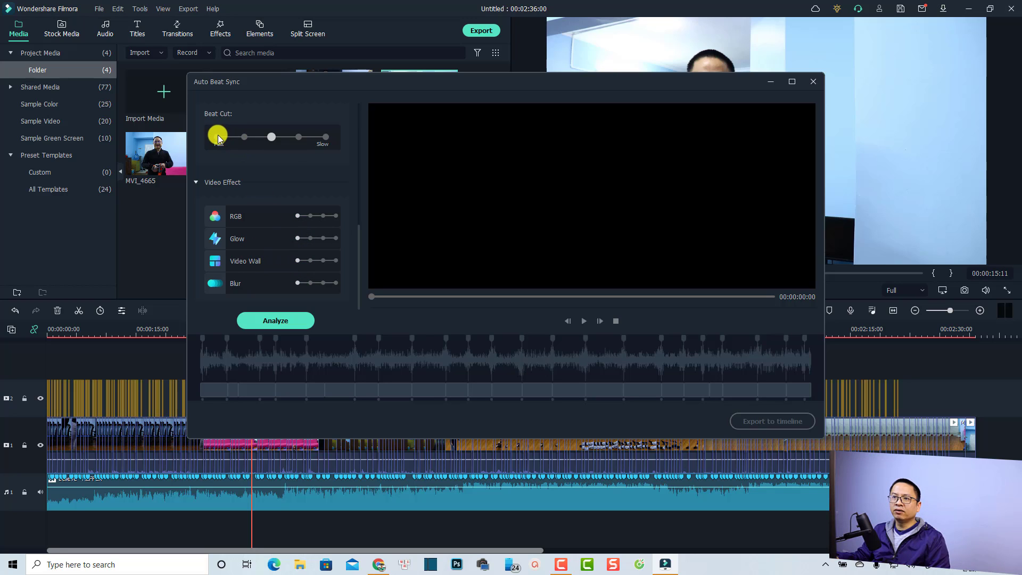
drag(359, 258, 345, 204)
click(325, 215)
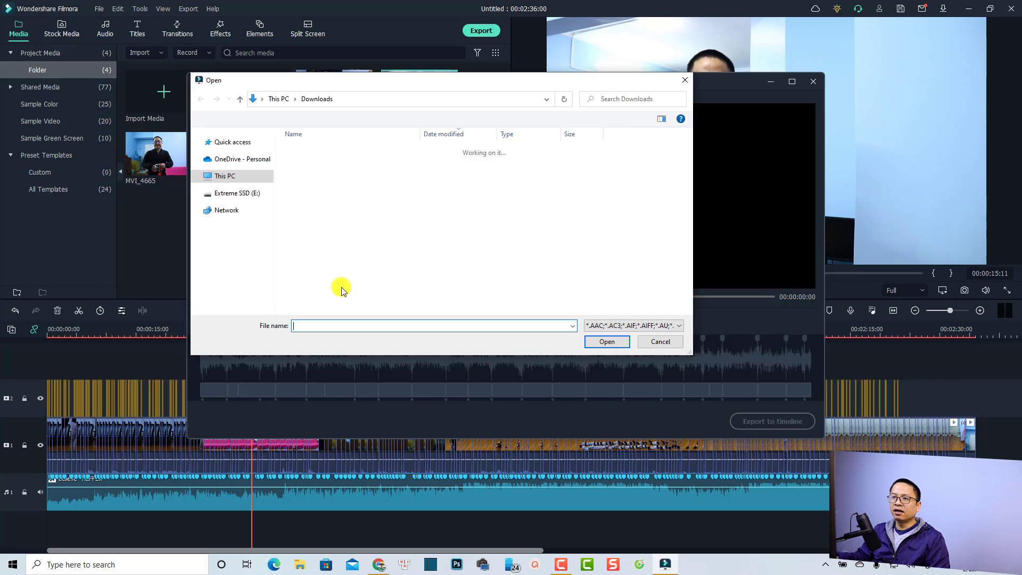
click(316, 263)
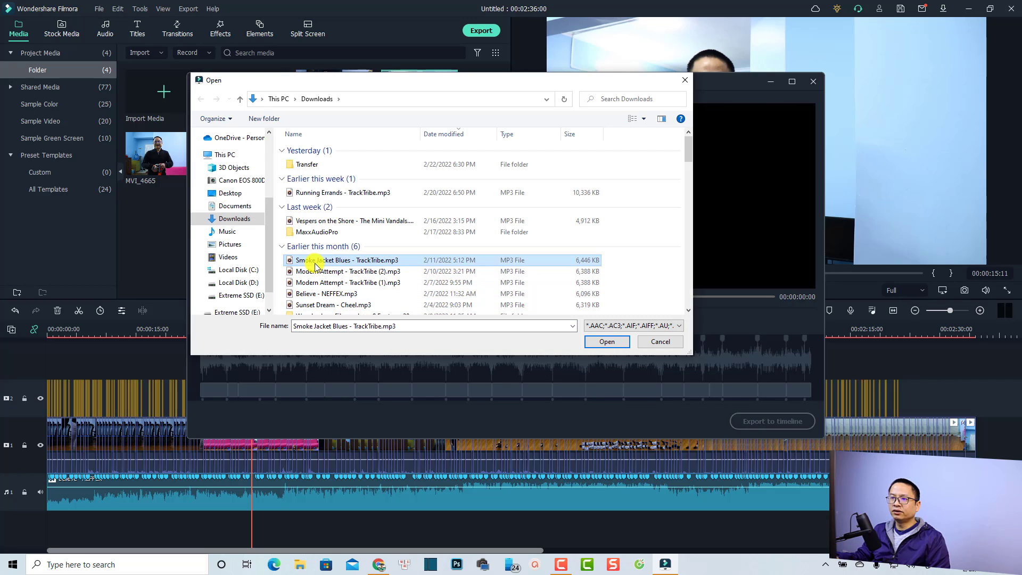
click(602, 343)
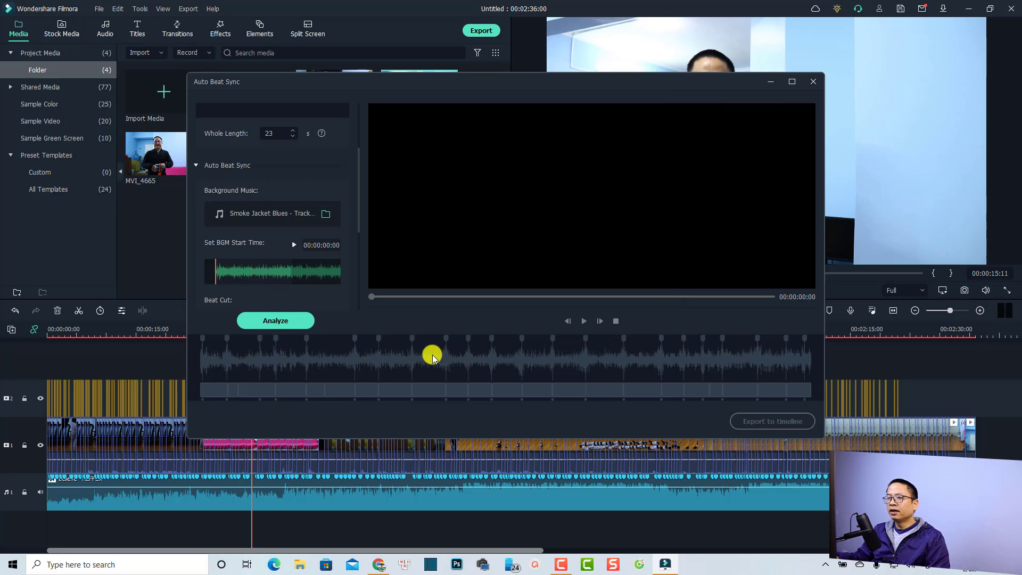
click(268, 321)
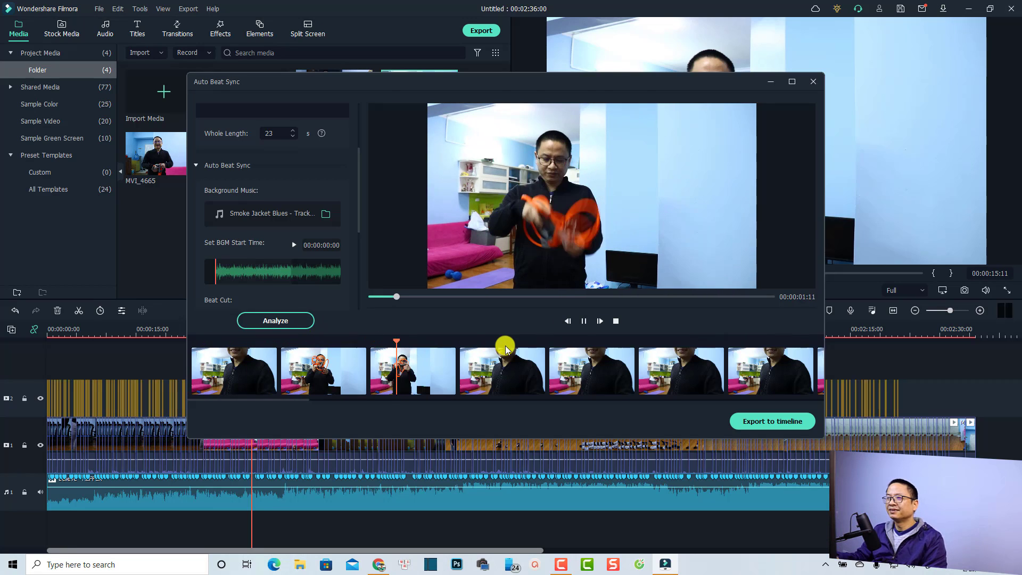
Pause the 23-second Smoke Jacket Blues montage preview and export it to the timeline's end
key(space)
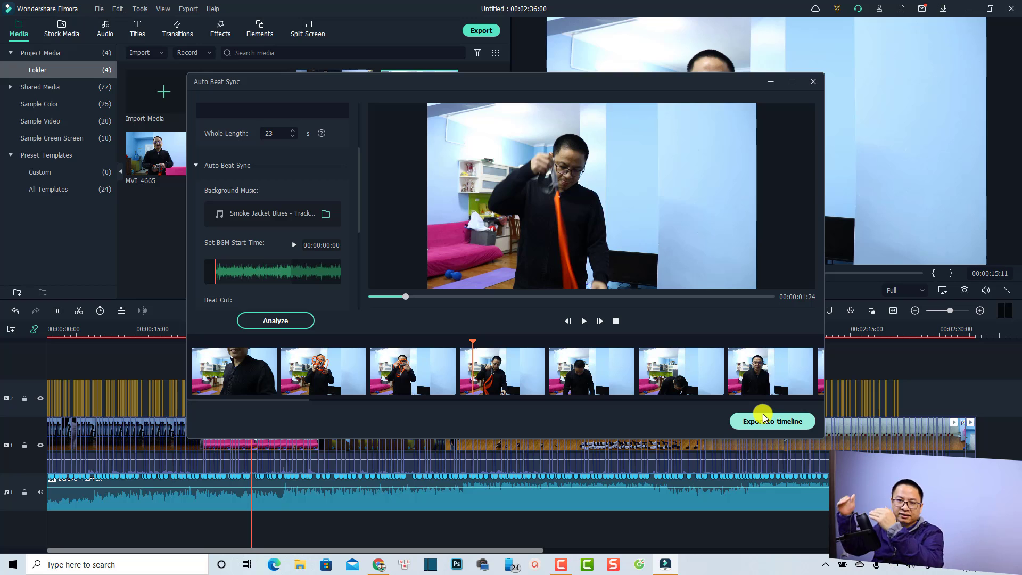
click(760, 414)
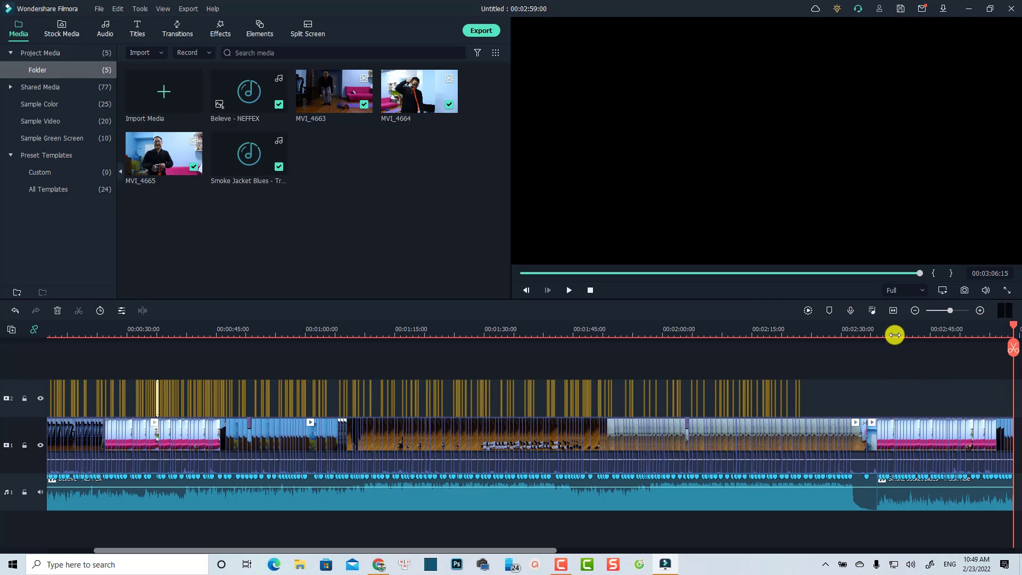
click(888, 333)
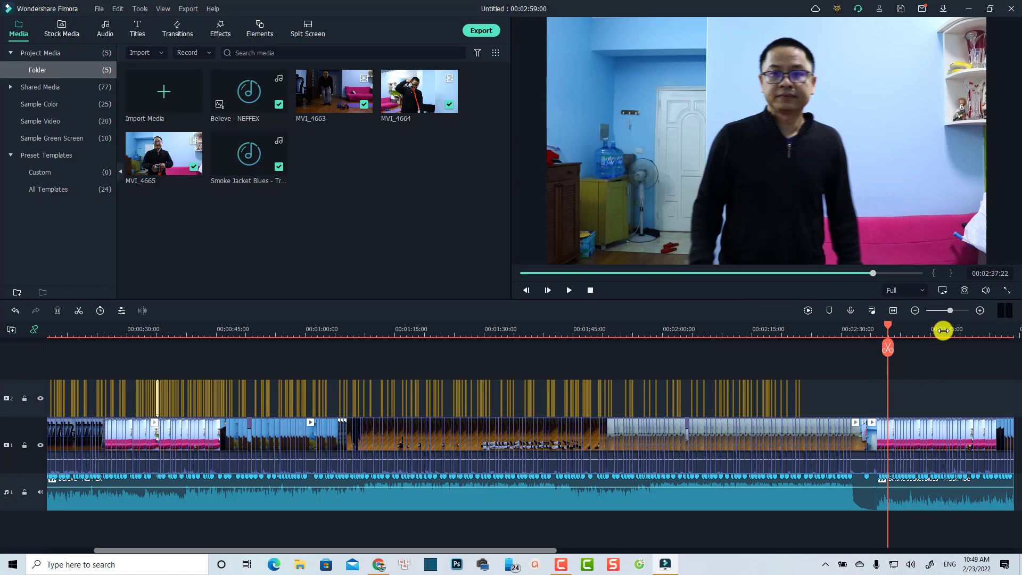
key(ctrl+equal)
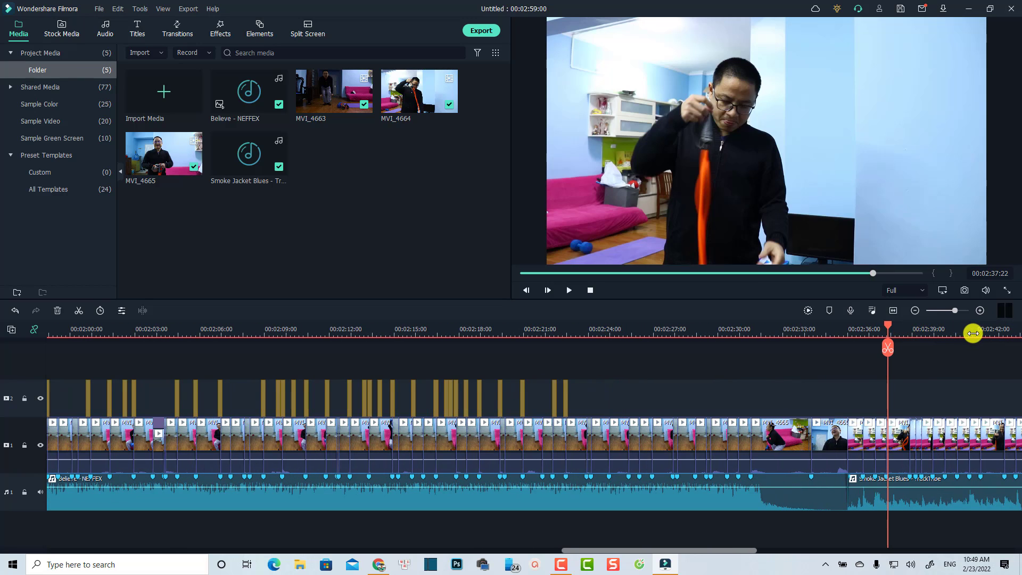
key(Down)
key(ctrl+equal)
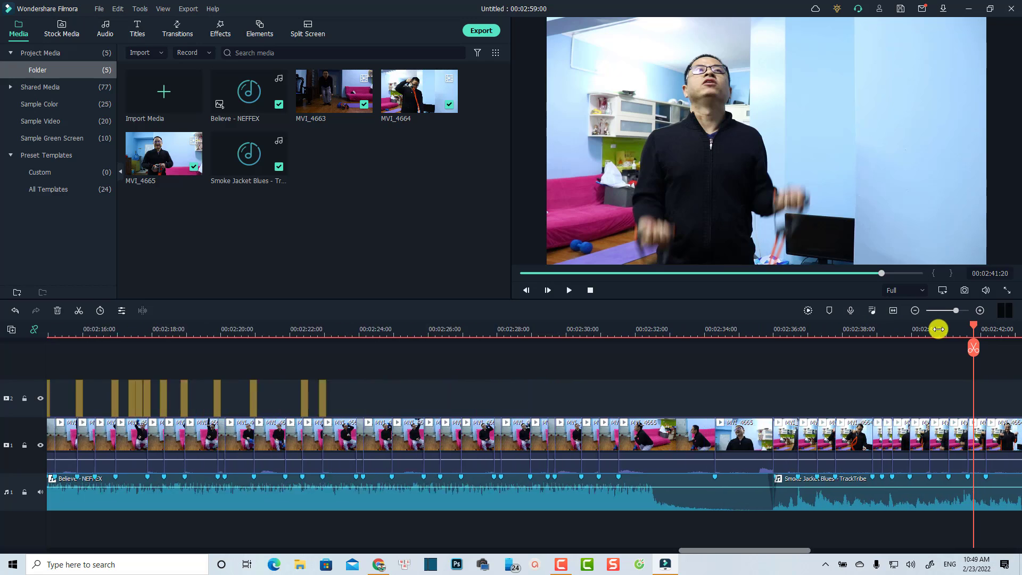
key(ctrl+equal)
key(ctrl+equal)
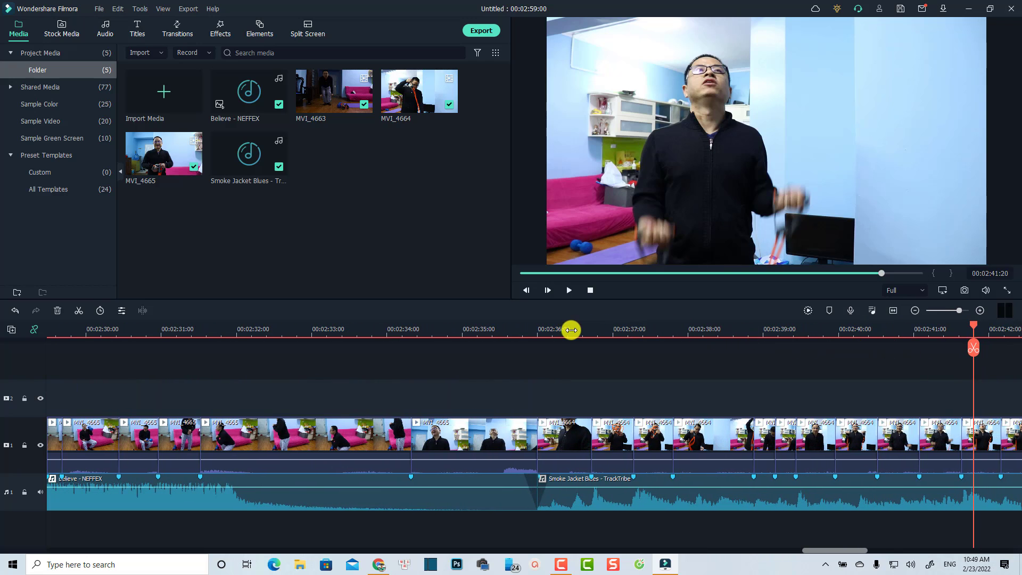
click(568, 330)
key(space)
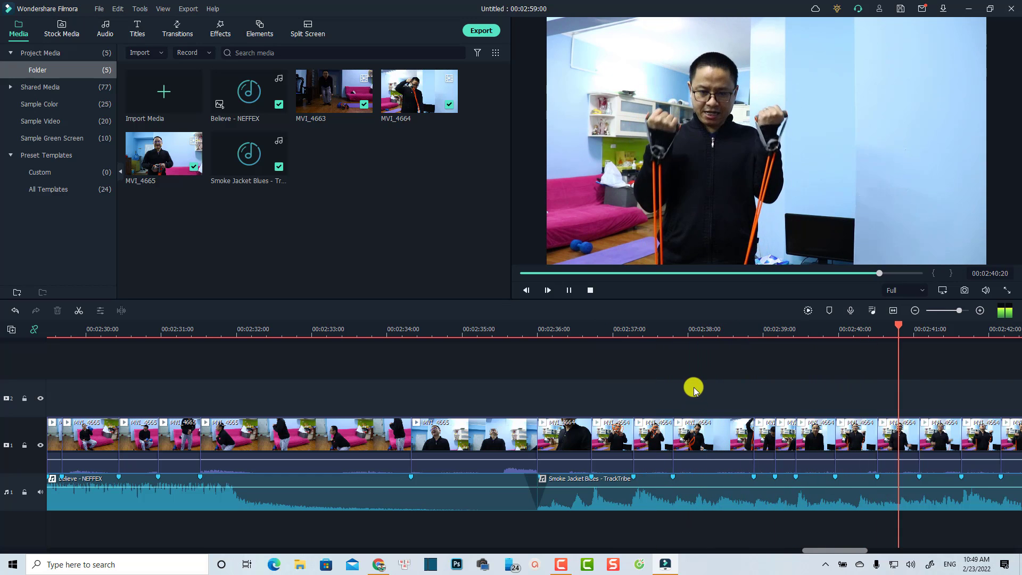
key(space)
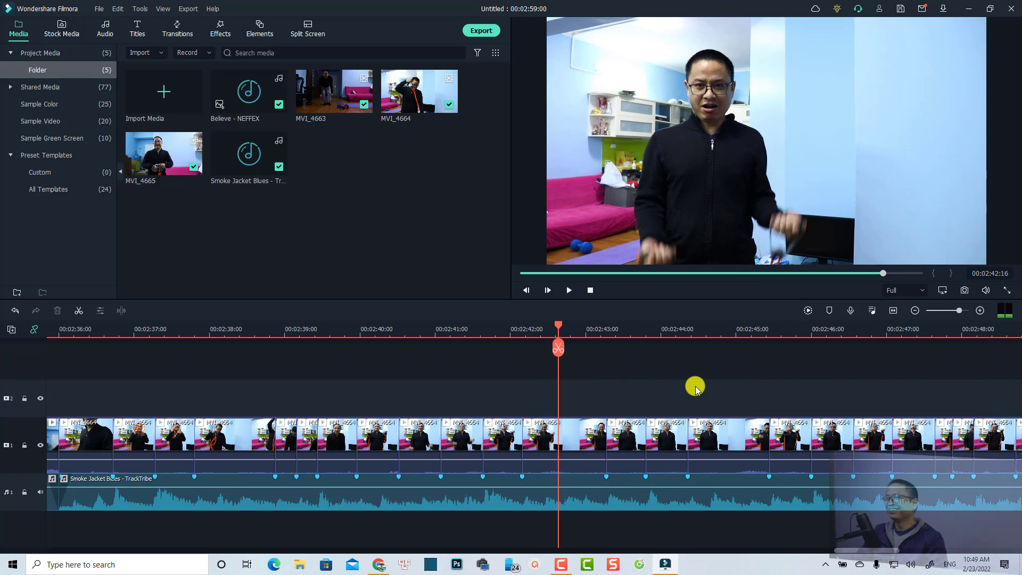